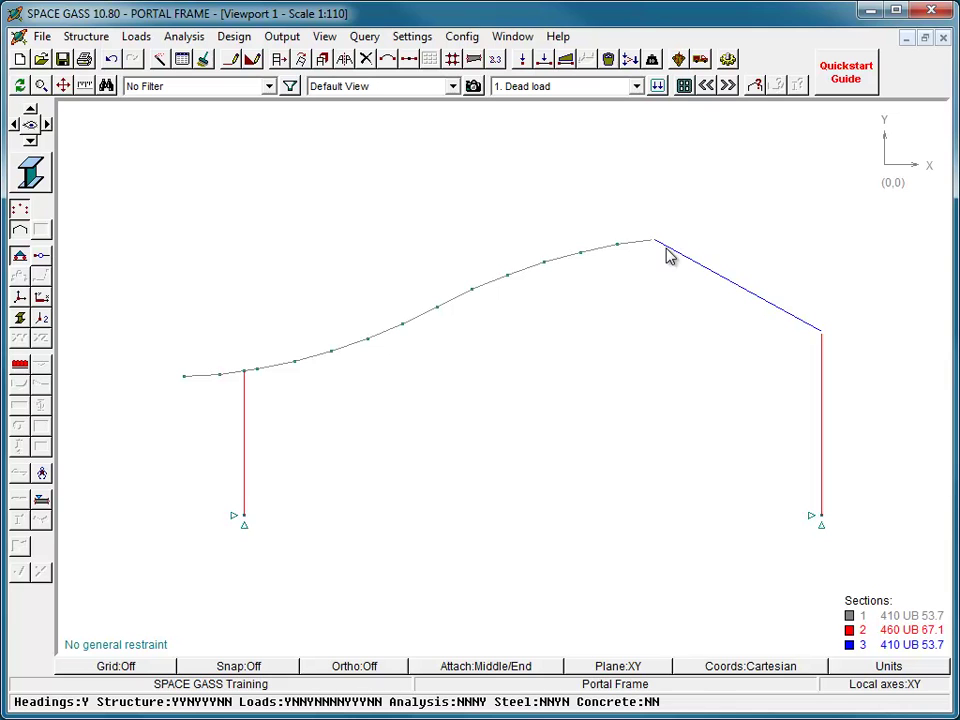
# Bring up the Steel Member Design Data form for the right rafter, group 16 (member 16).
pyautogui.click(666, 248)
pyautogui.rightClick(695, 182)
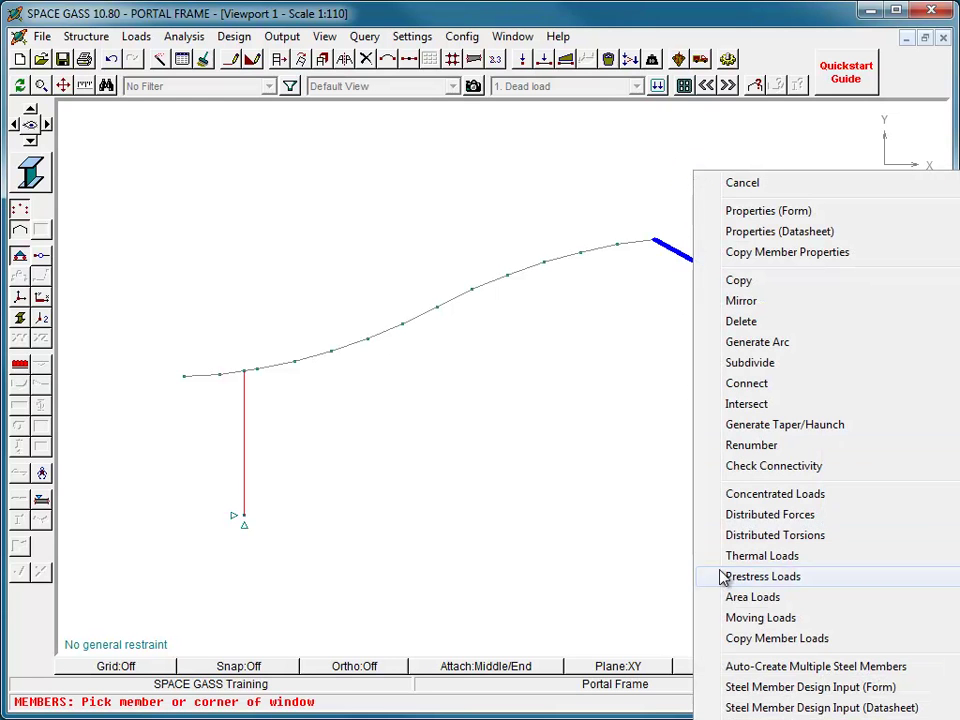
pyautogui.click(737, 687)
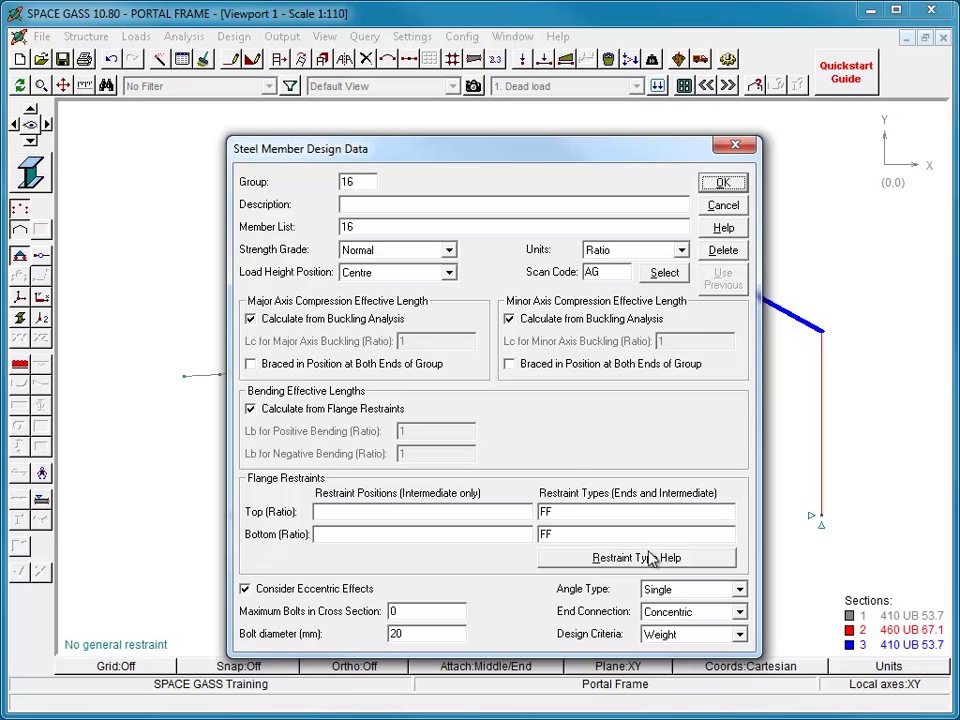
# Describe group 16 as 'Right Rafter', keep Normal strength grade, and set load height to Top.
pyautogui.click(355, 208)
pyautogui.write('Right R')
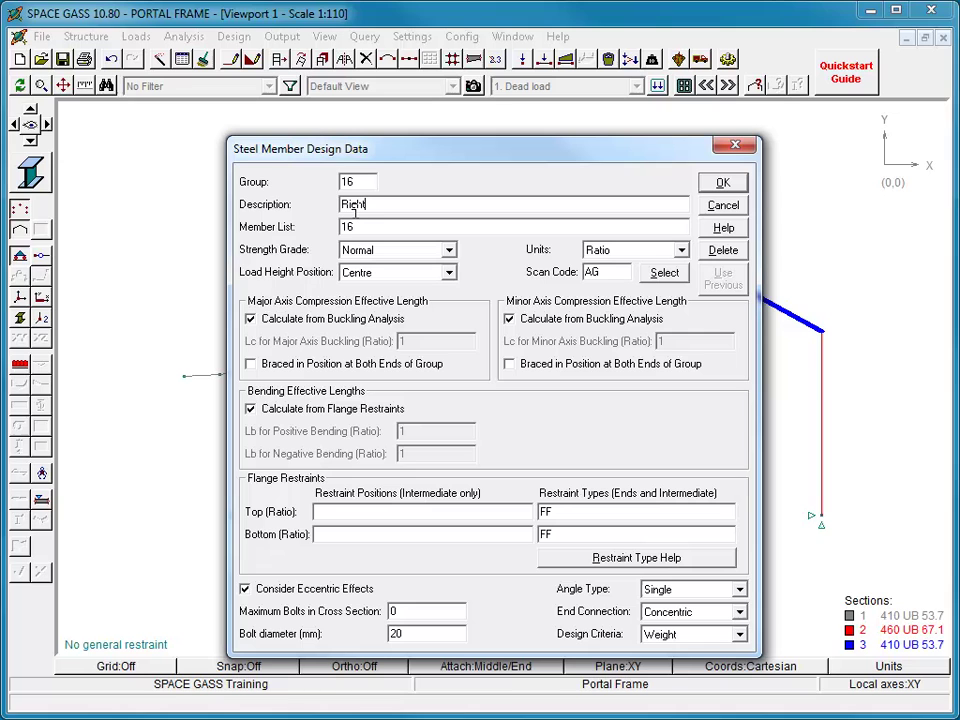
pyautogui.write('after')
pyautogui.click(448, 250)
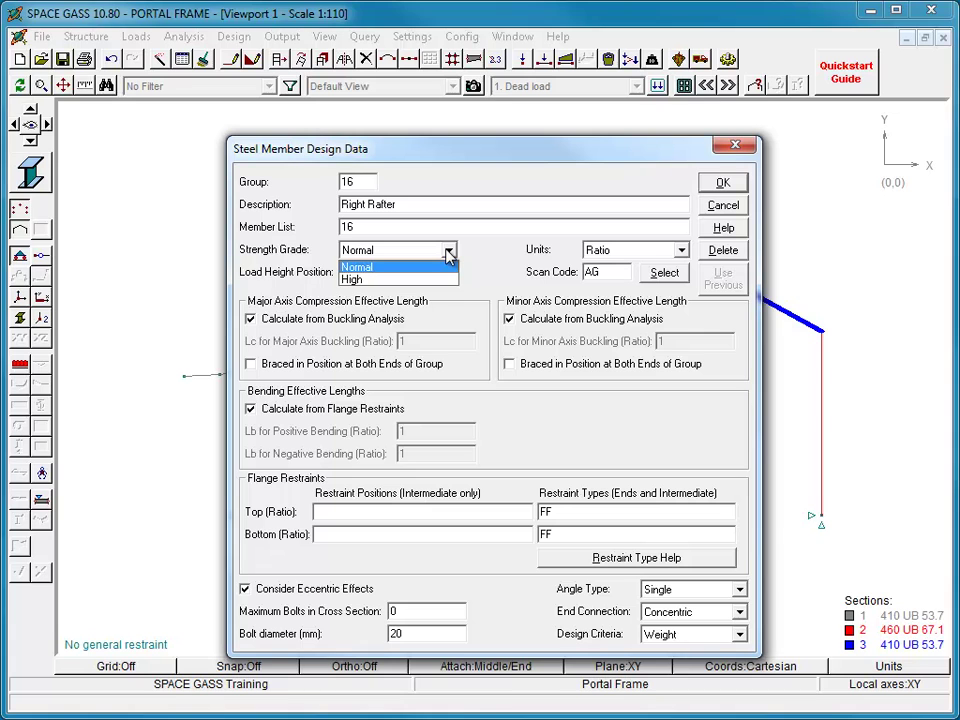
pyautogui.click(448, 254)
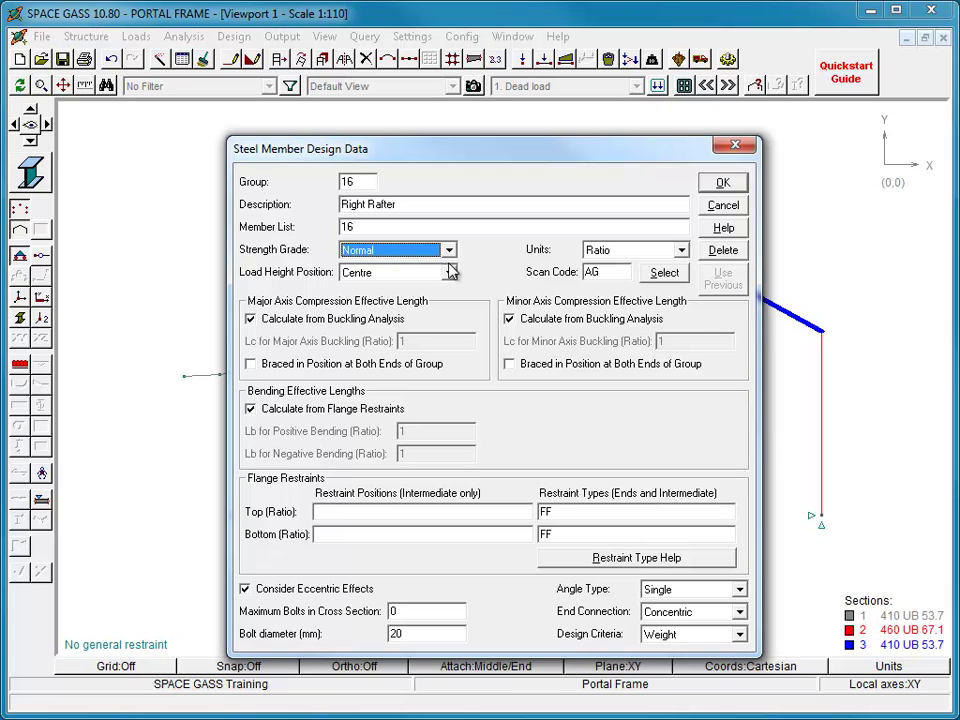
pyautogui.click(450, 273)
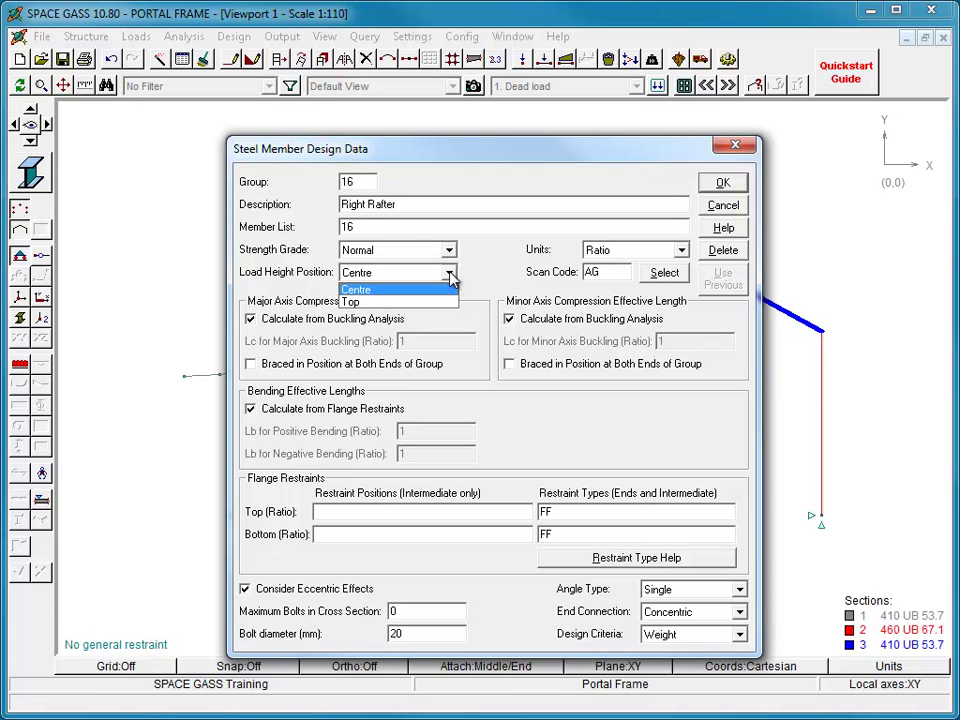
pyautogui.click(450, 300)
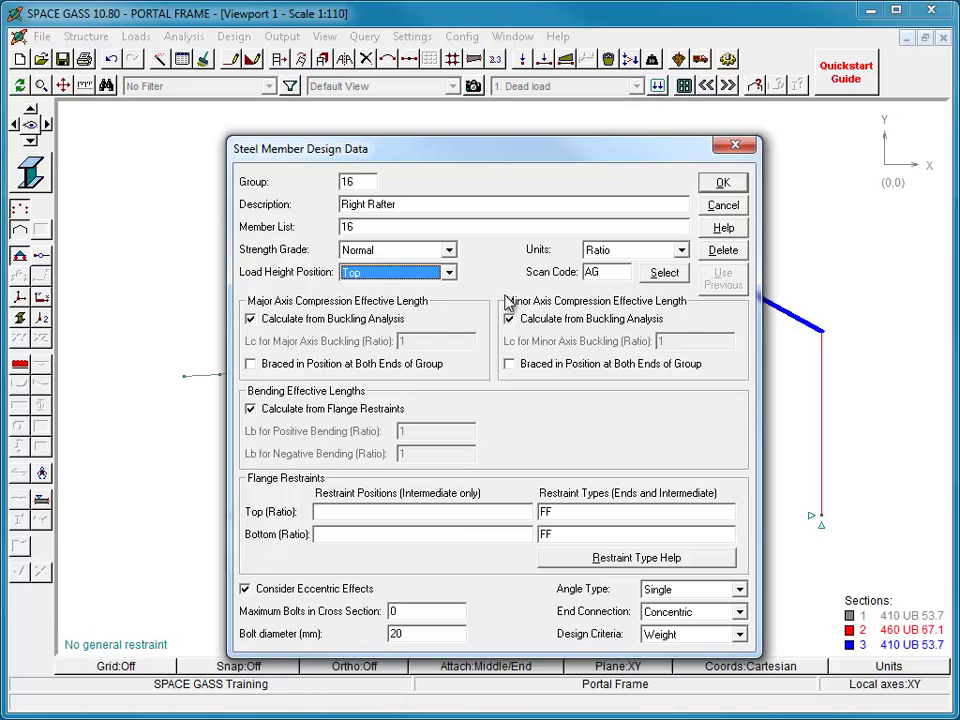
# Set the design length units to Actual (metres) and bring up the scan code list.
pyautogui.click(681, 251)
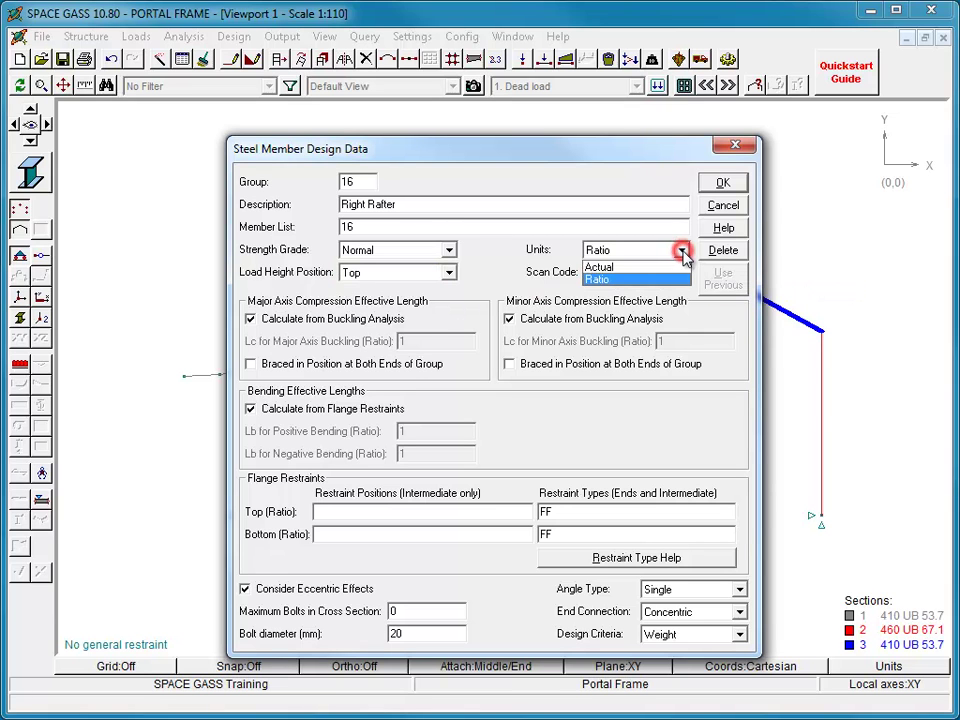
pyautogui.click(680, 267)
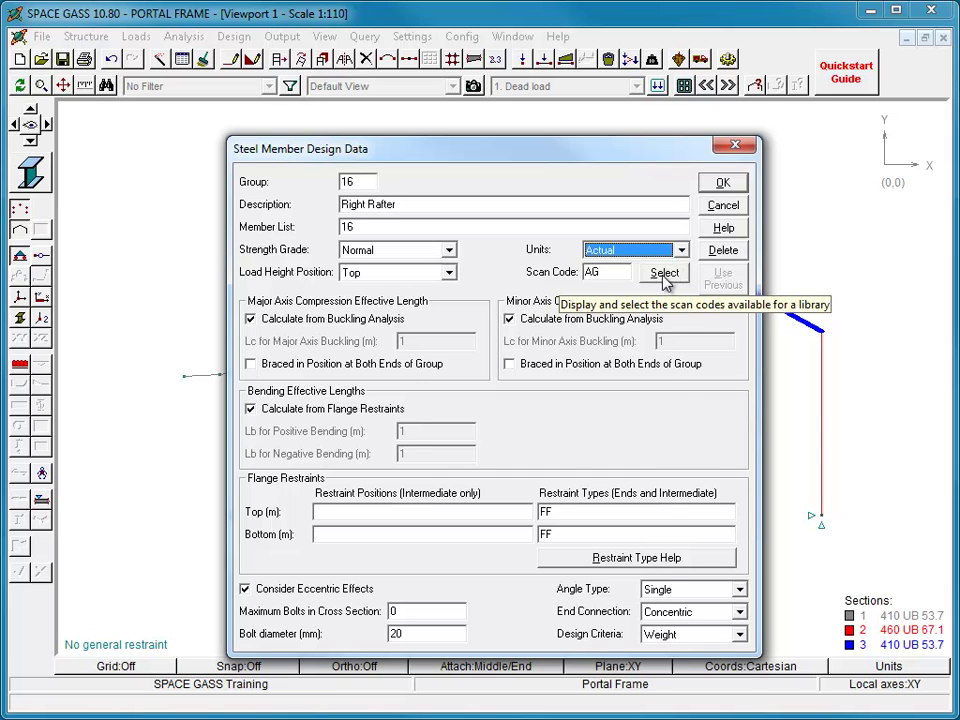
pyautogui.click(665, 274)
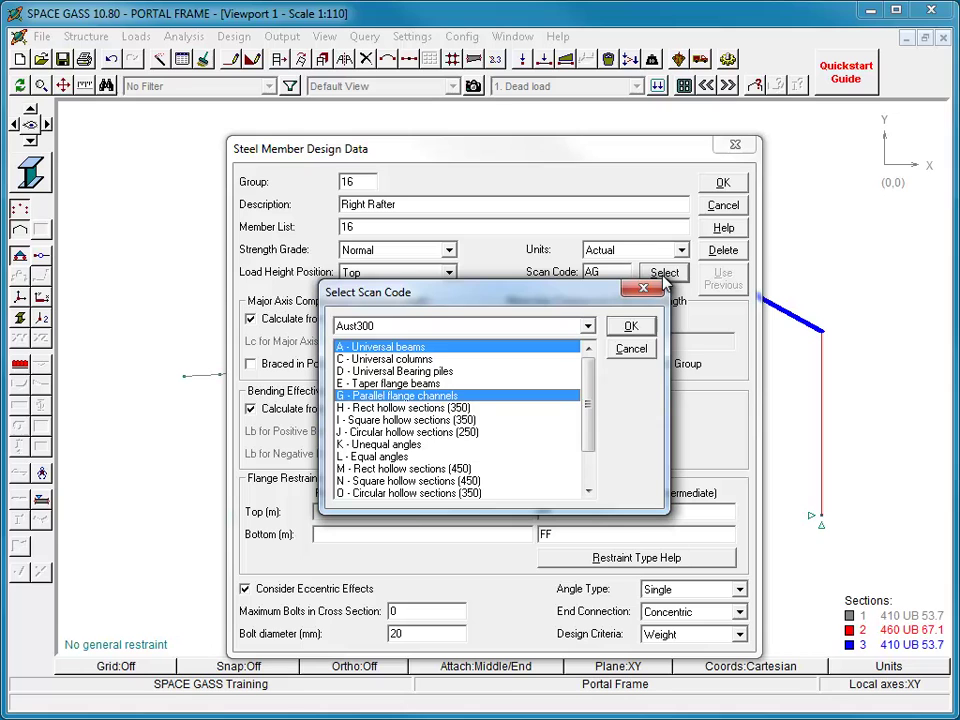
# Limit the rafter's scan code to A – Universal beams from the Aust300 library.
pyautogui.click(587, 326)
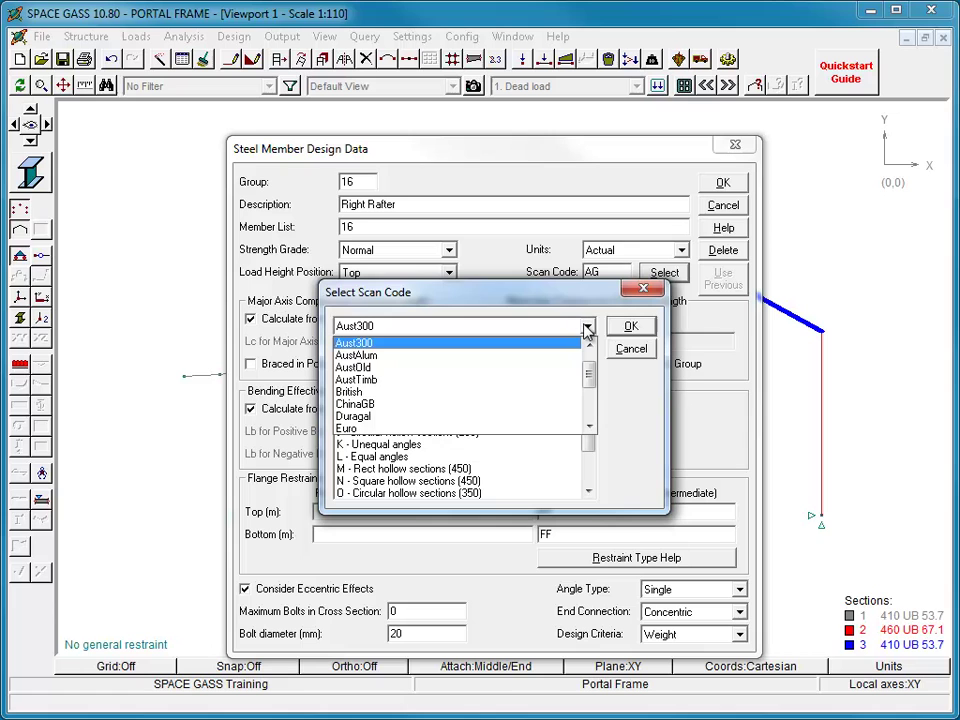
pyautogui.click(587, 328)
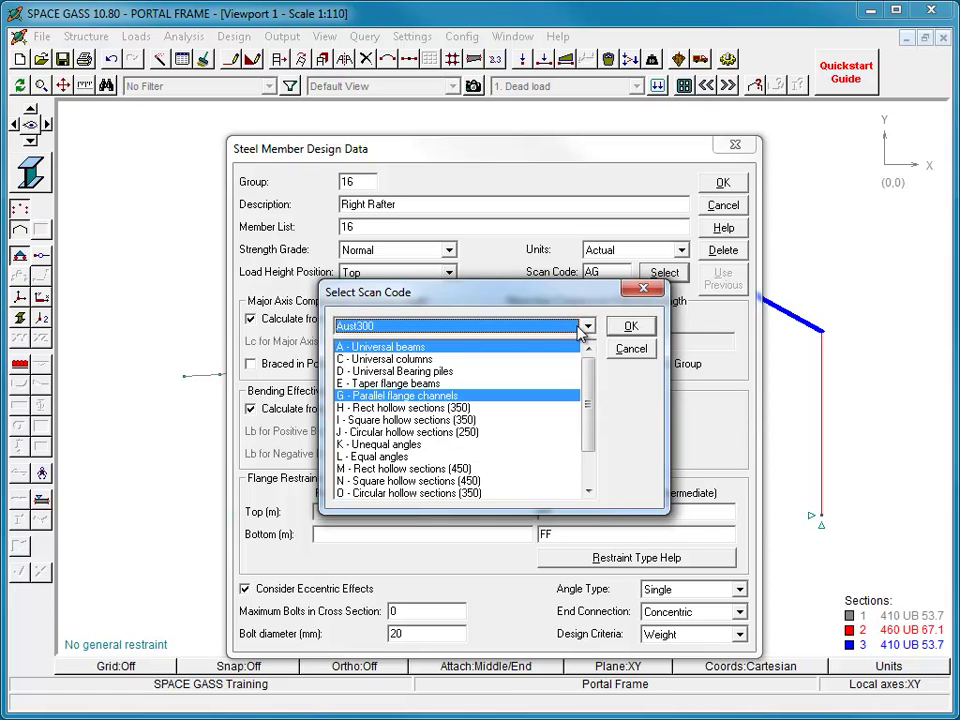
pyautogui.click(471, 348)
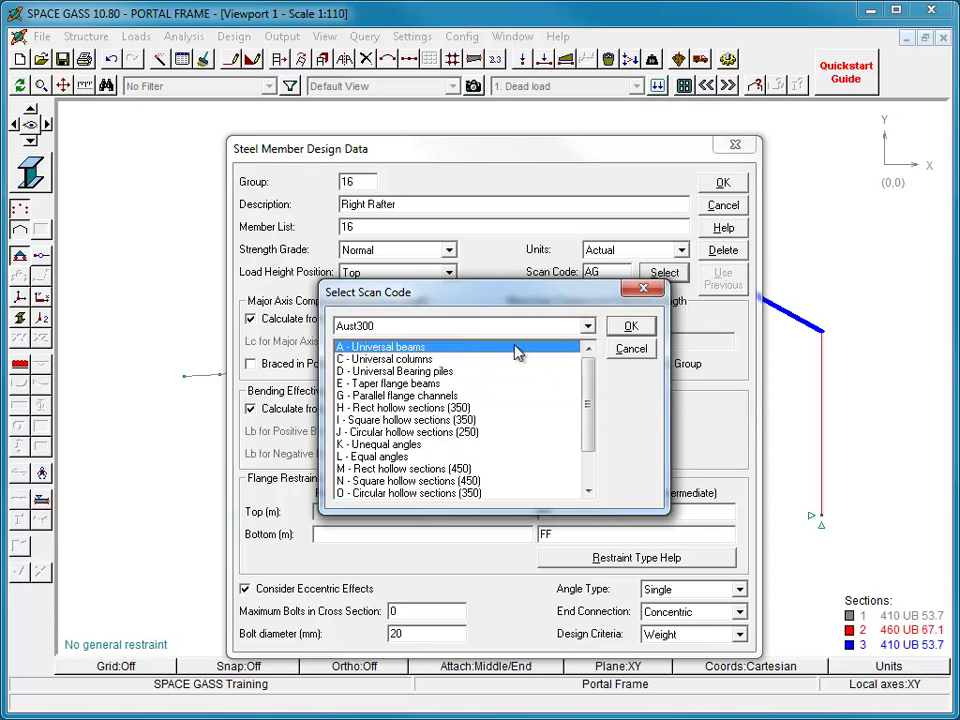
pyautogui.click(630, 326)
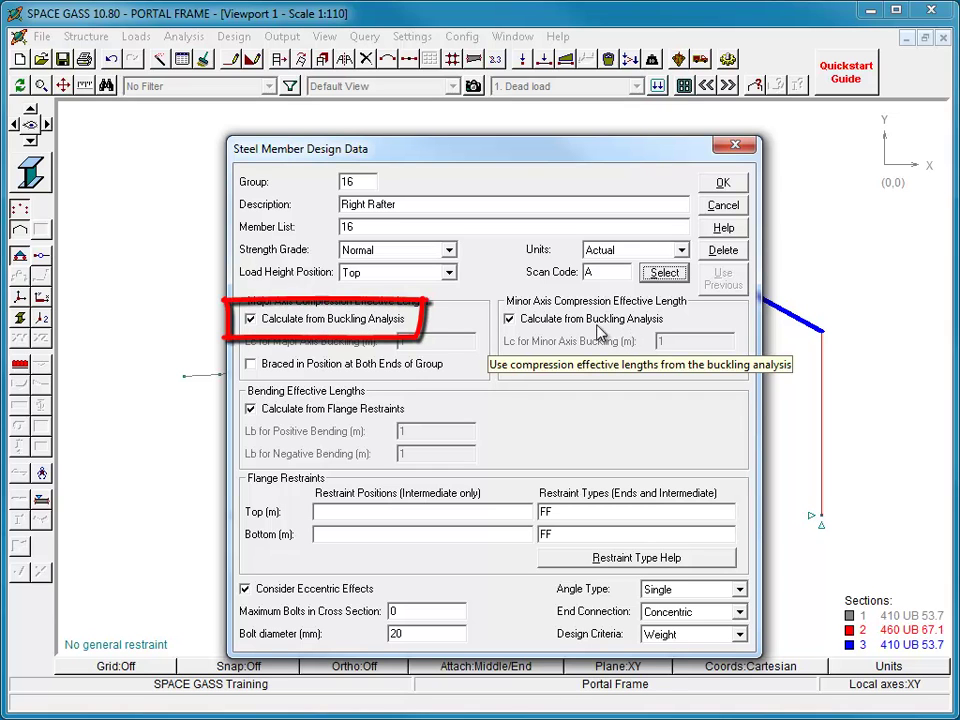
# Keep major-axis compression length from buckling analysis and brace the minor axis at both group ends.
pyautogui.click(252, 318)
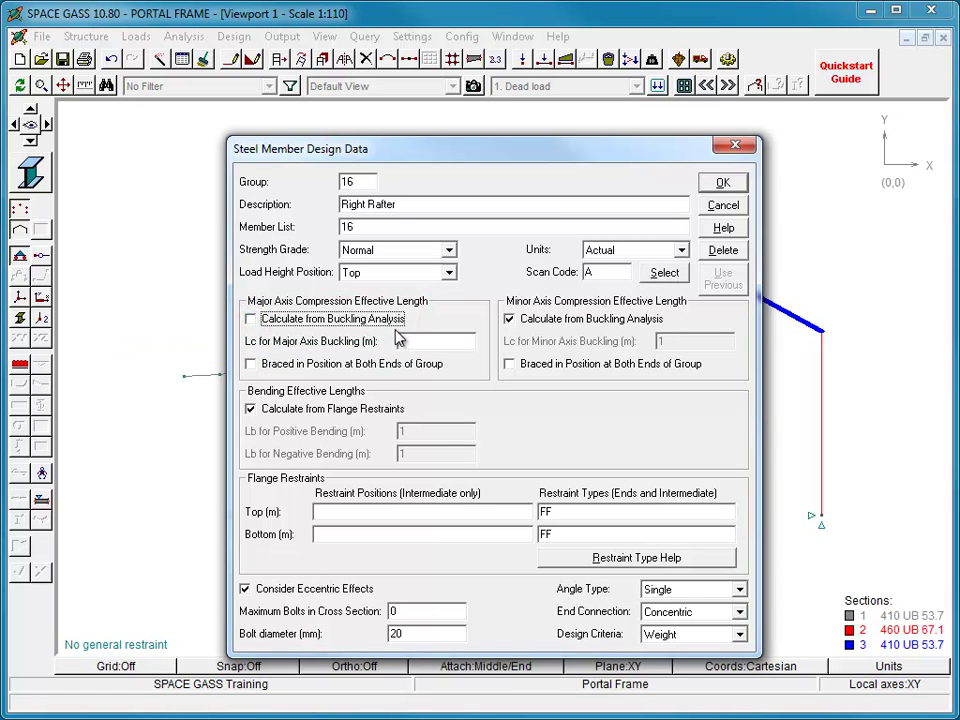
pyautogui.doubleClick(430, 341)
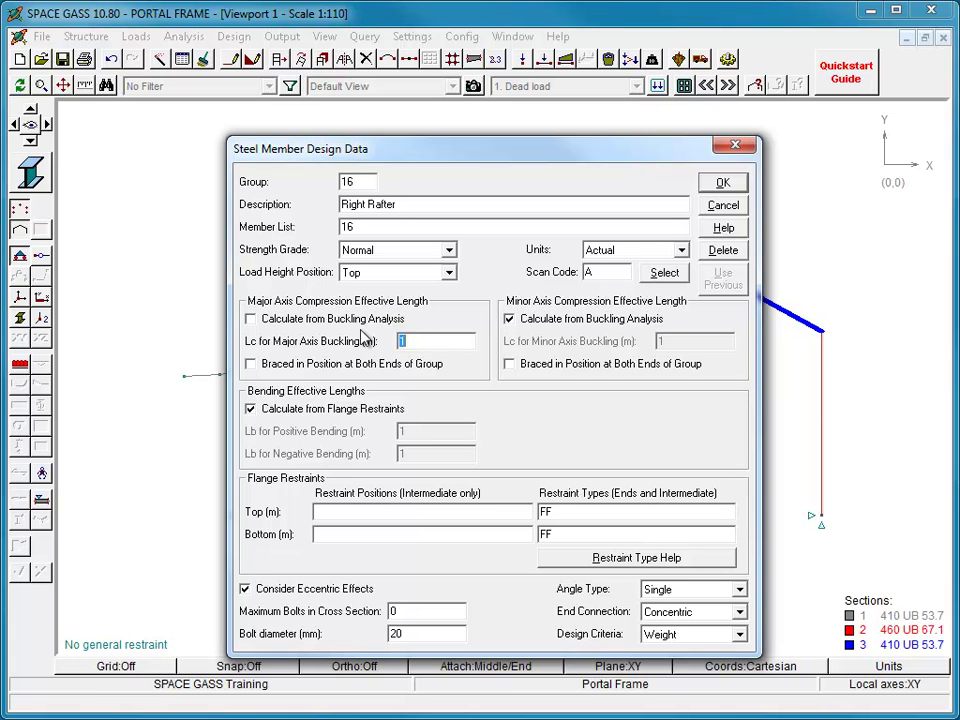
pyautogui.click(251, 318)
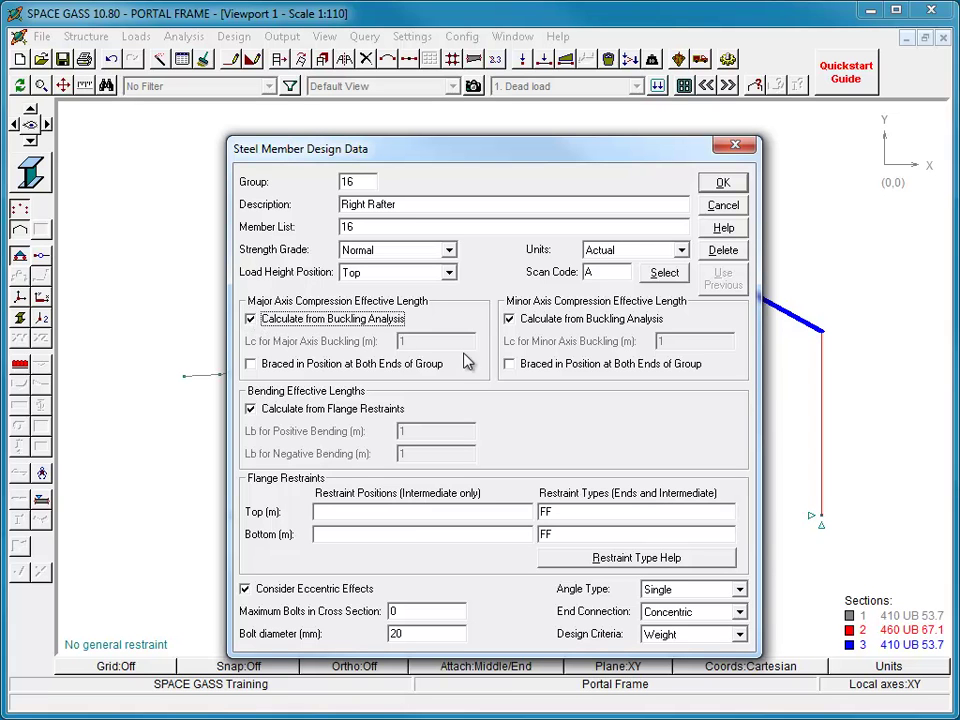
pyautogui.click(509, 365)
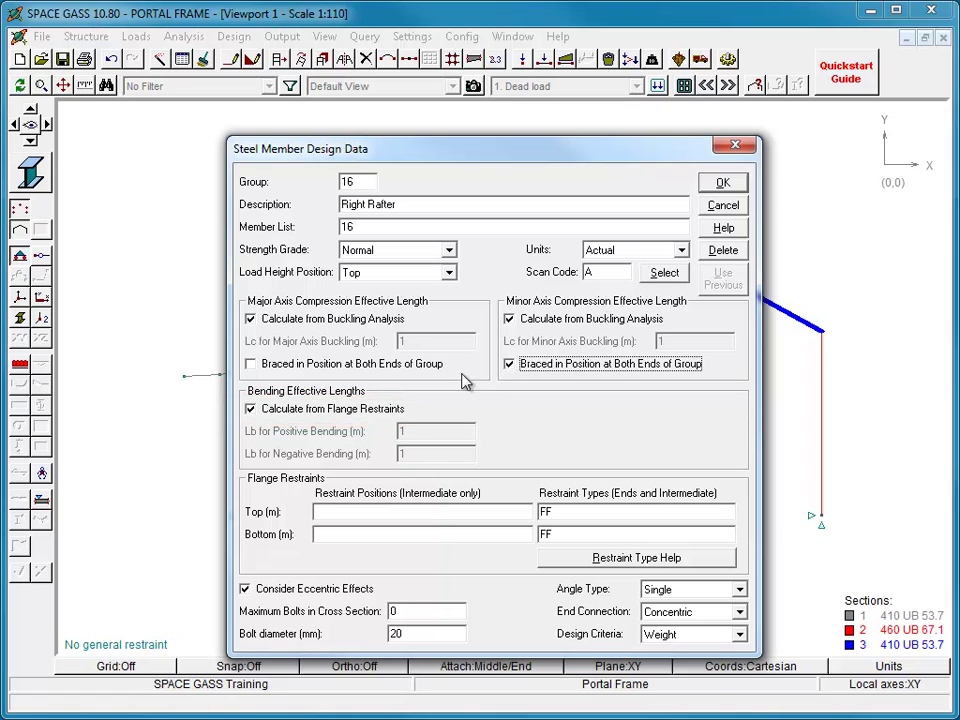
# Switch the bending effective lengths back to being calculated from flange restraints.
pyautogui.click(251, 410)
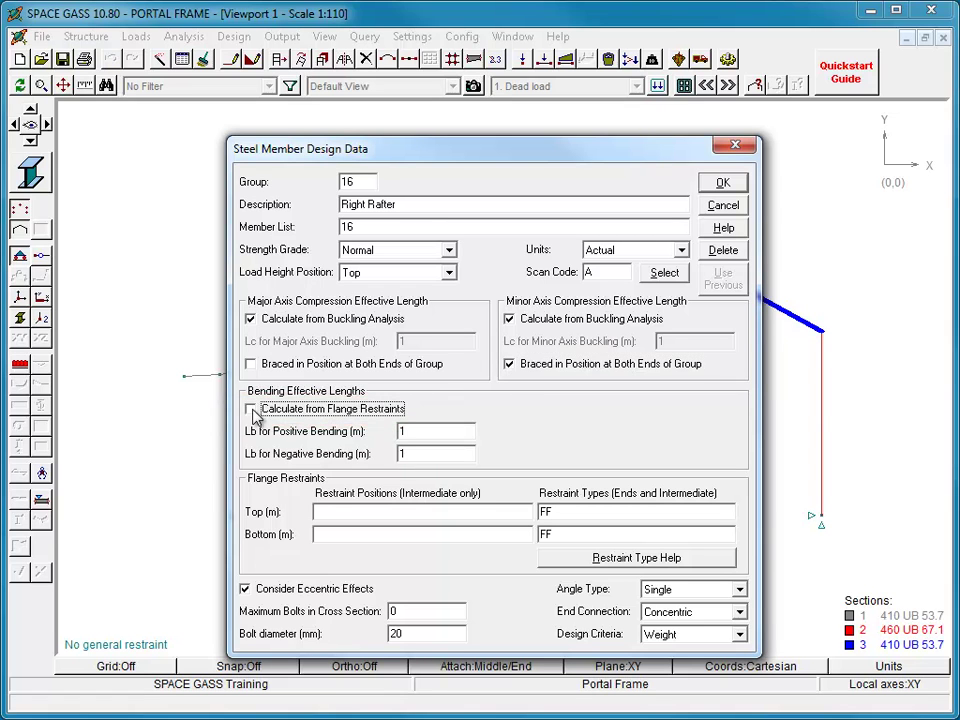
pyautogui.doubleClick(409, 431)
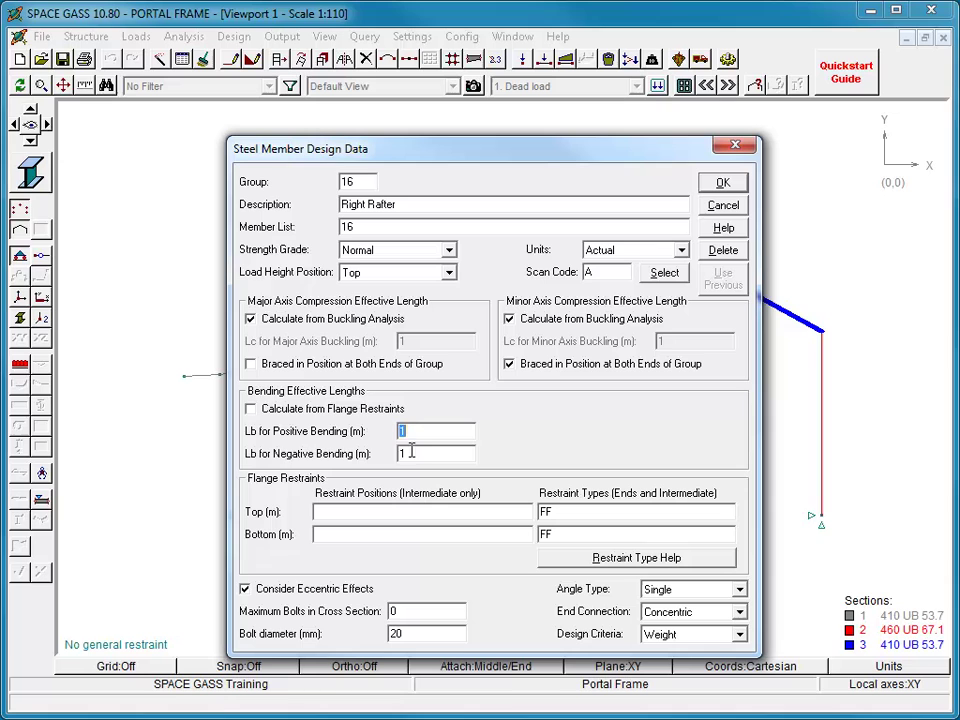
pyautogui.doubleClick(409, 453)
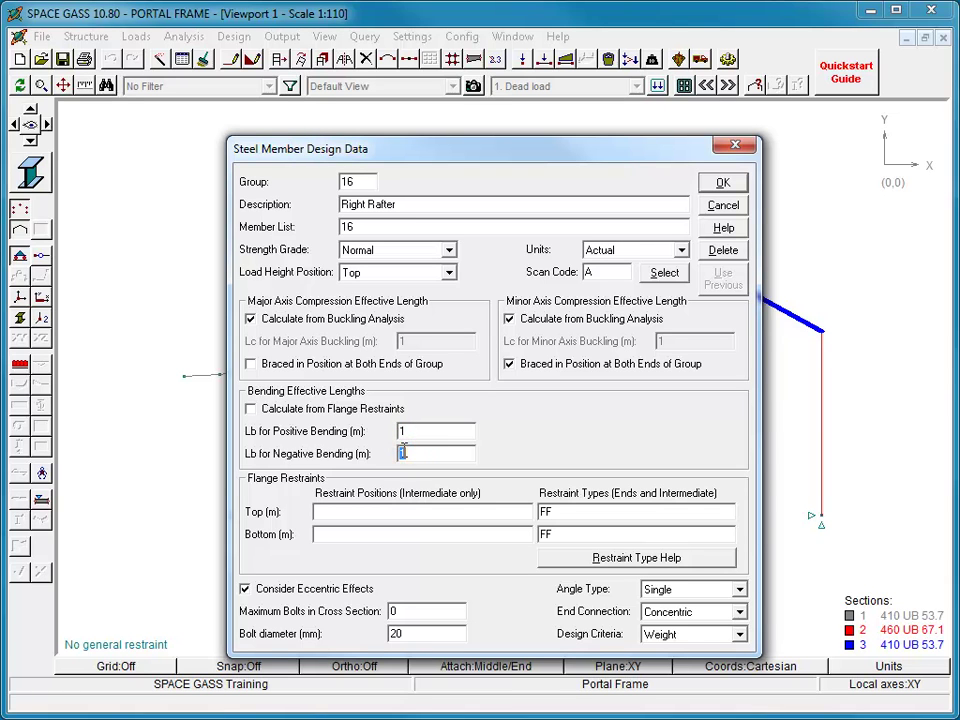
pyautogui.click(251, 410)
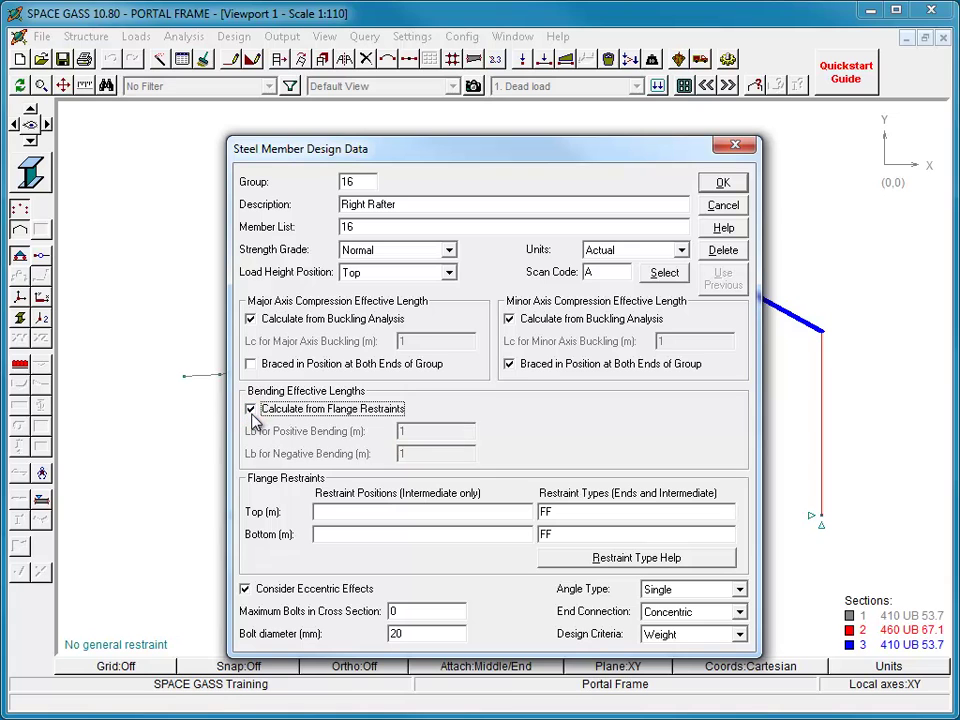
pyautogui.click(251, 413)
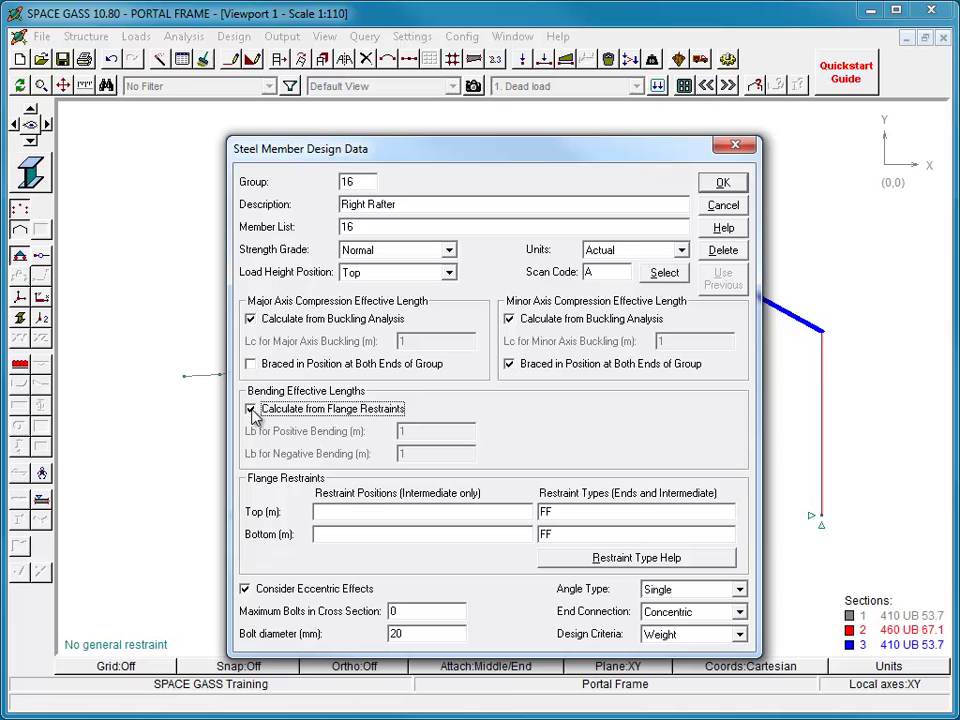
pyautogui.click(338, 511)
pyautogui.write('1.2,2')
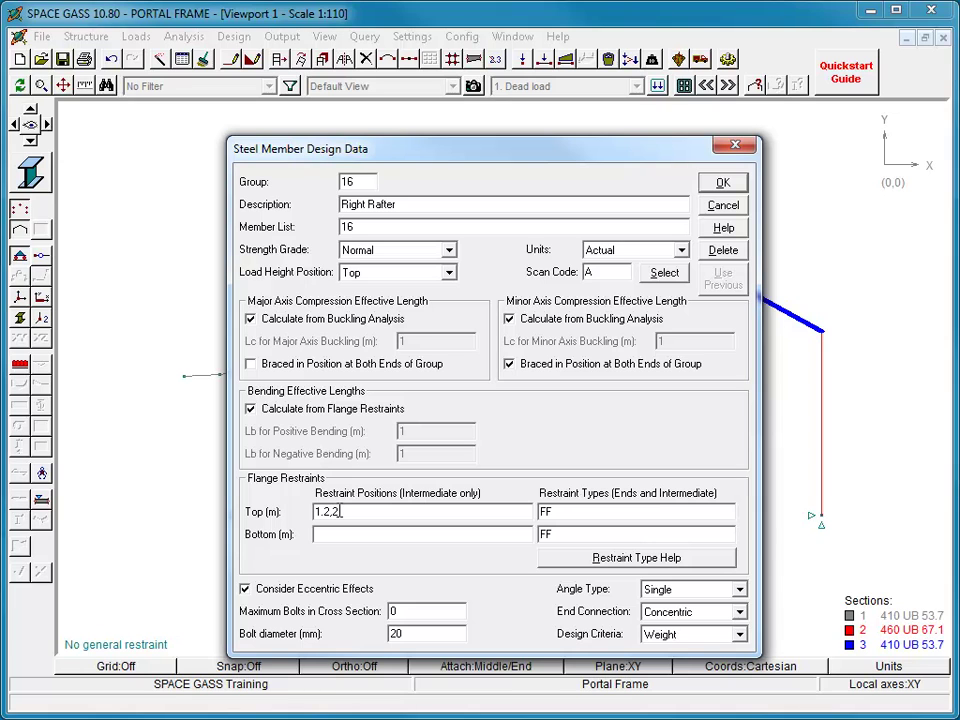
pyautogui.write('4,')
pyautogui.write('3.6,')
pyautogui.write('4.8')
pyautogui.write('.')
pyautogui.click(397, 511)
pyautogui.moveTo(397, 511); pyautogui.dragTo(305, 513)
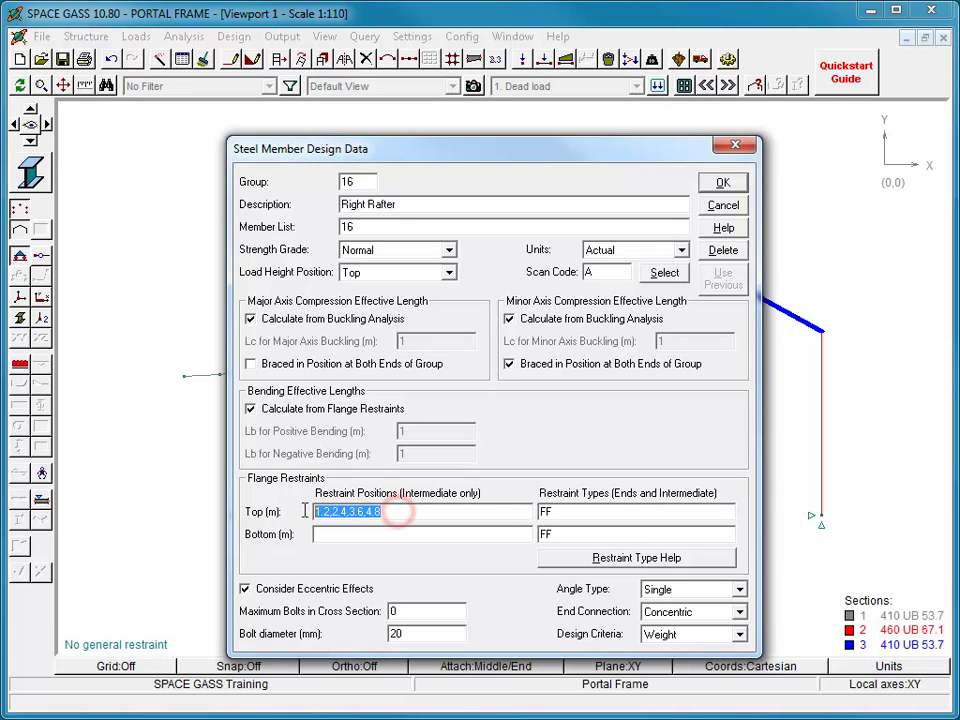
pyautogui.press('Delete')
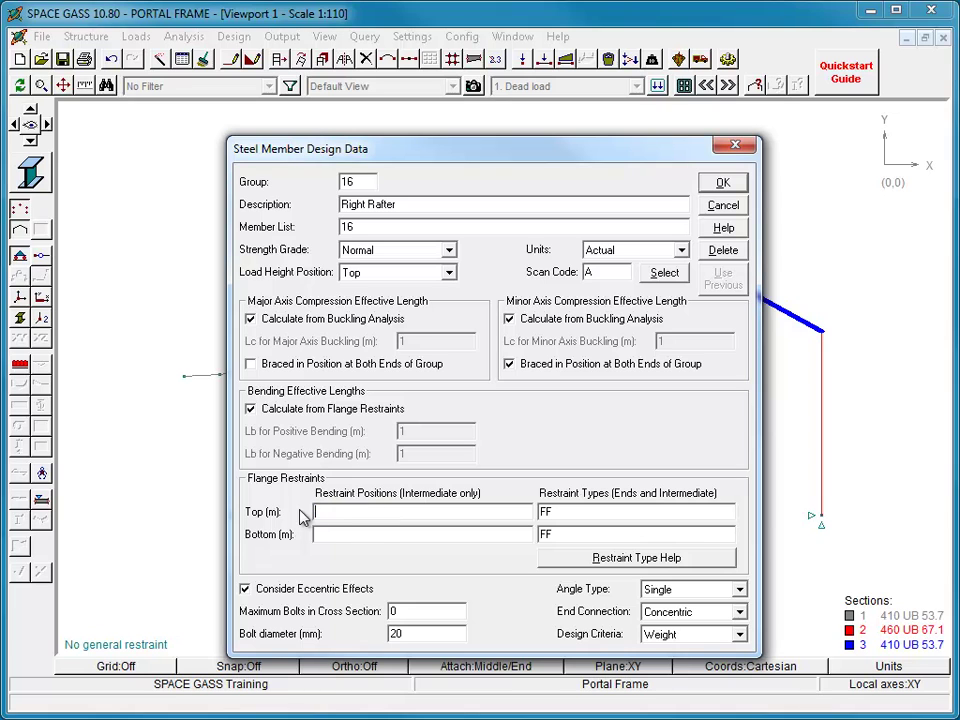
pyautogui.write('4@1.2')
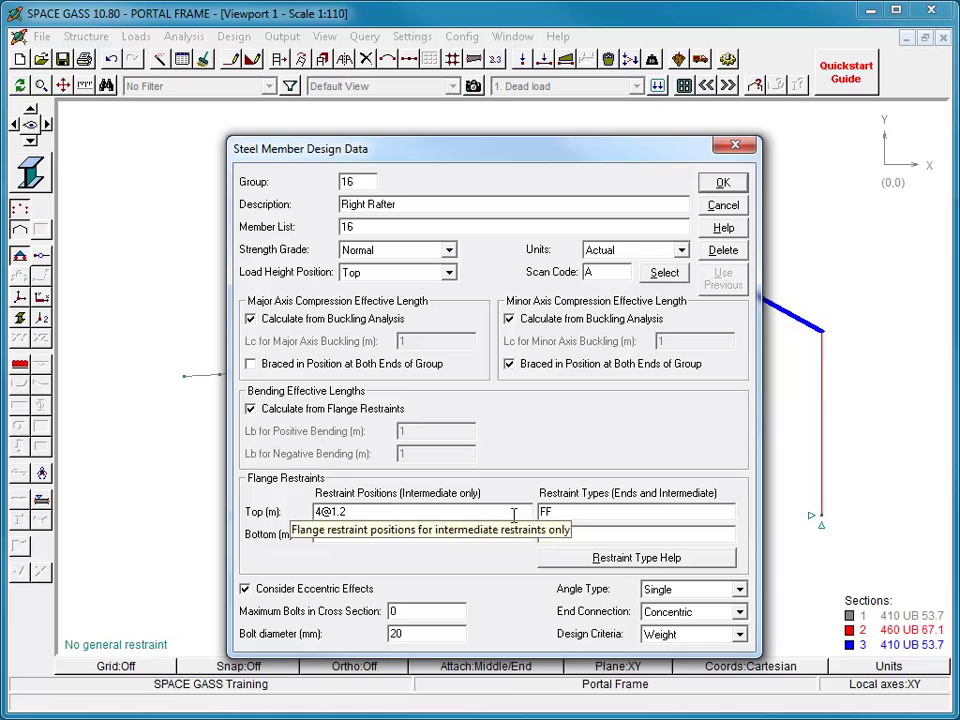
# Change the top flange restraint types from FF to FLF.
pyautogui.doubleClick(545, 513)
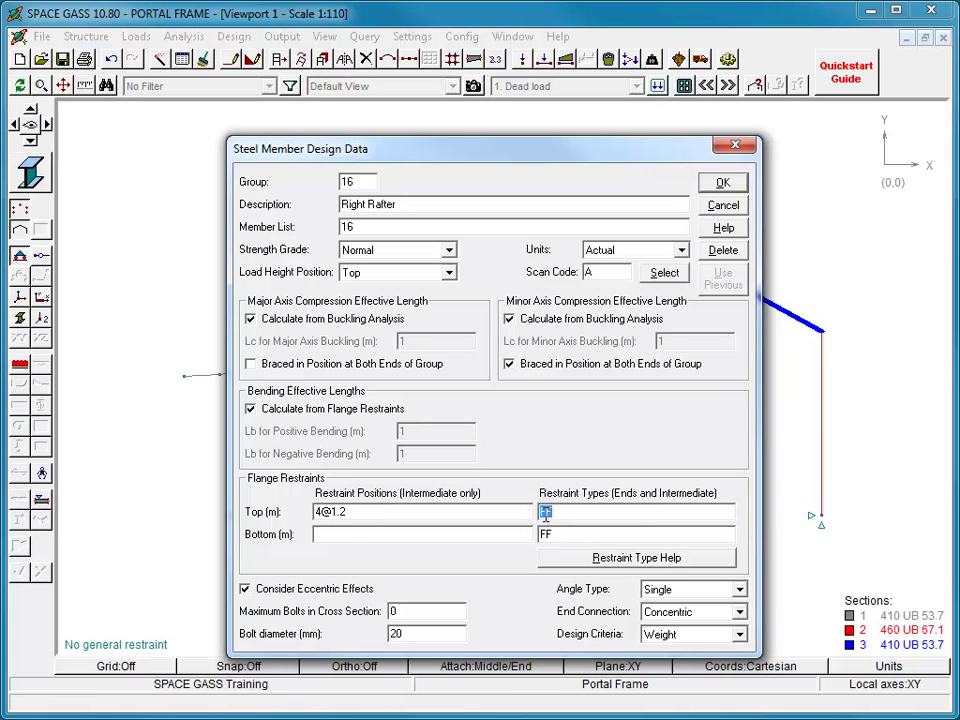
pyautogui.write('FLF')
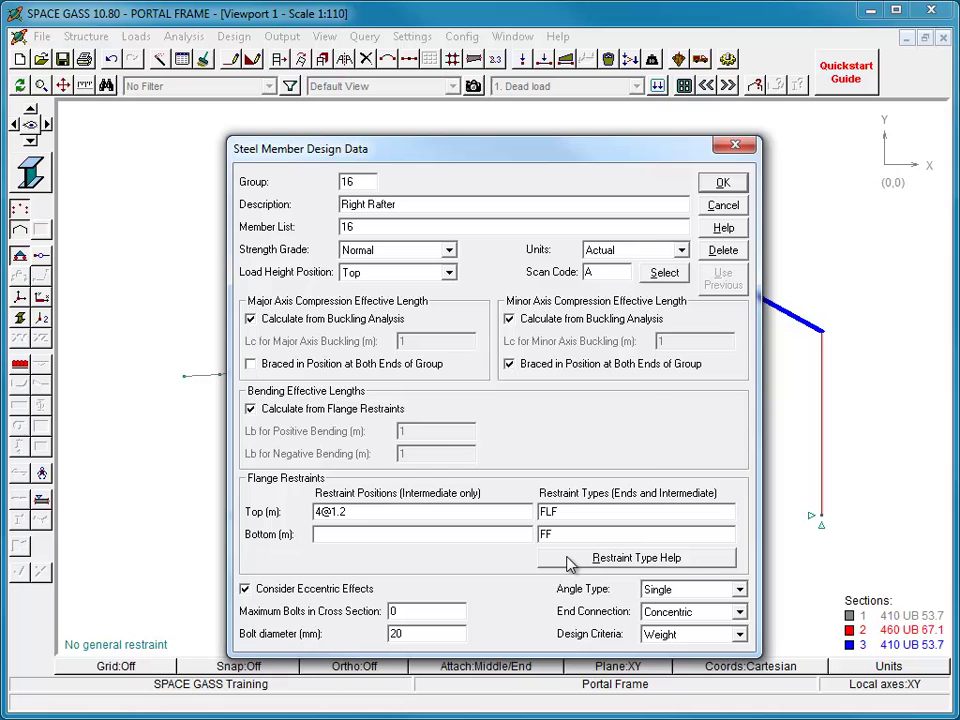
pyautogui.click(568, 563)
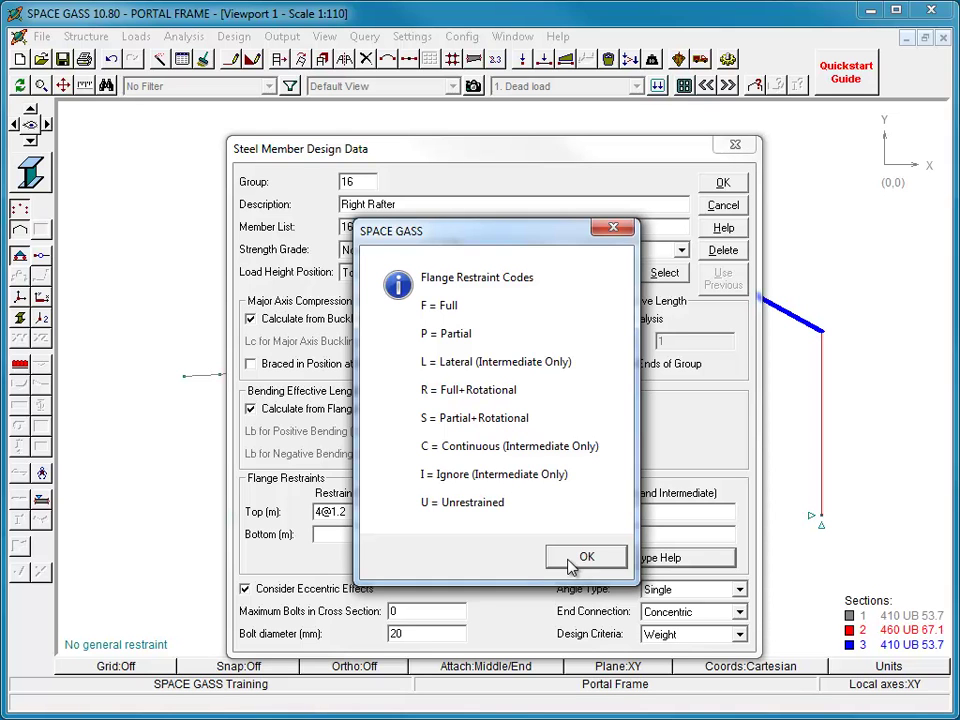
pyautogui.click(584, 558)
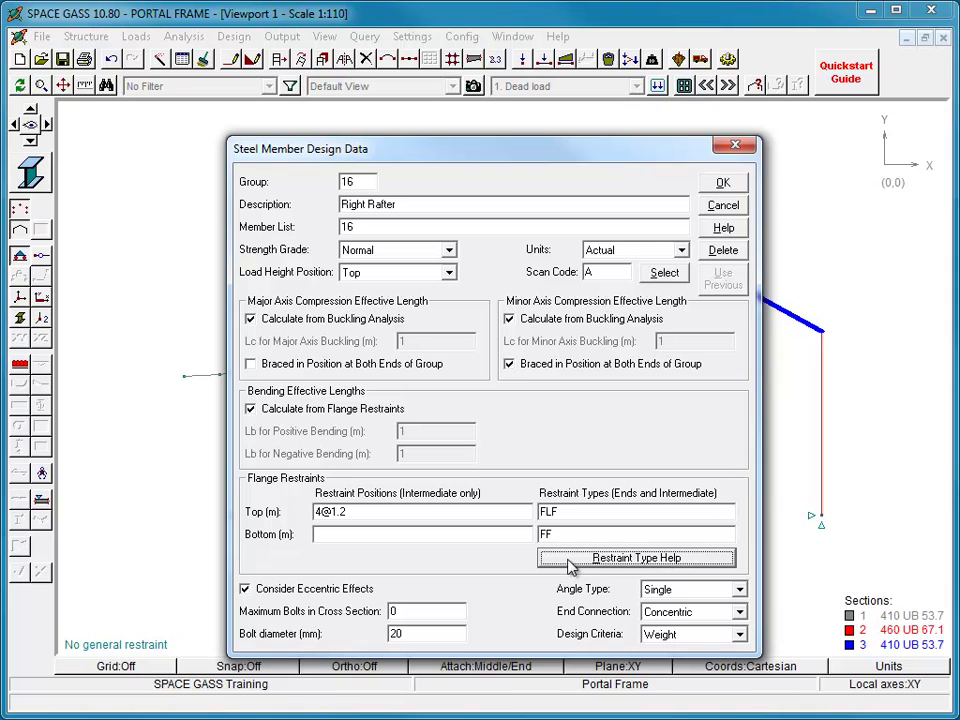
pyautogui.click(738, 590)
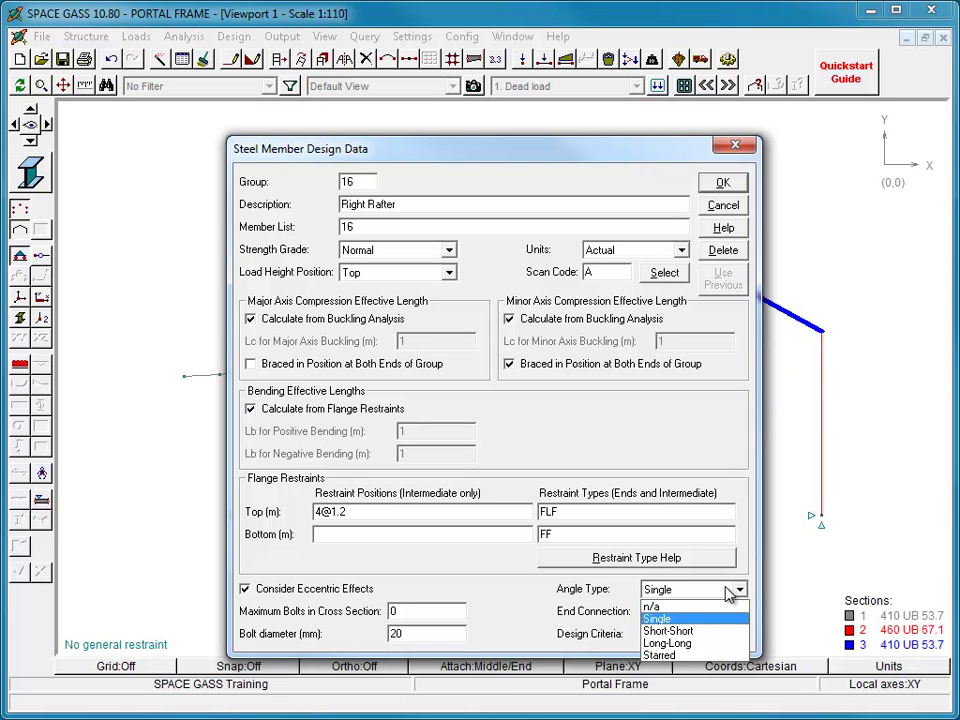
pyautogui.click(735, 592)
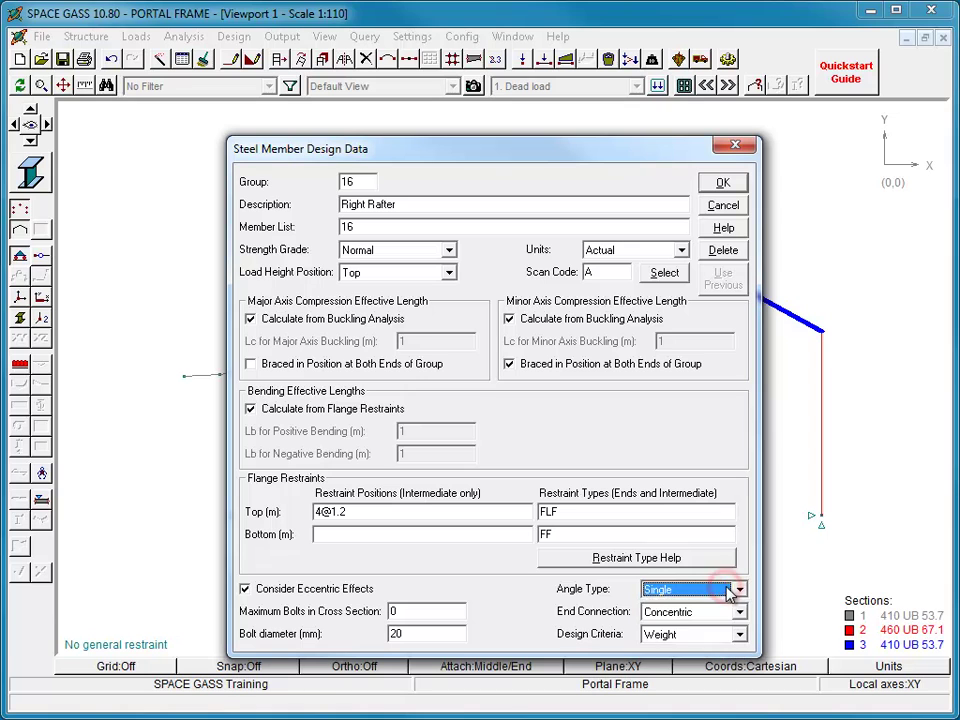
pyautogui.click(740, 613)
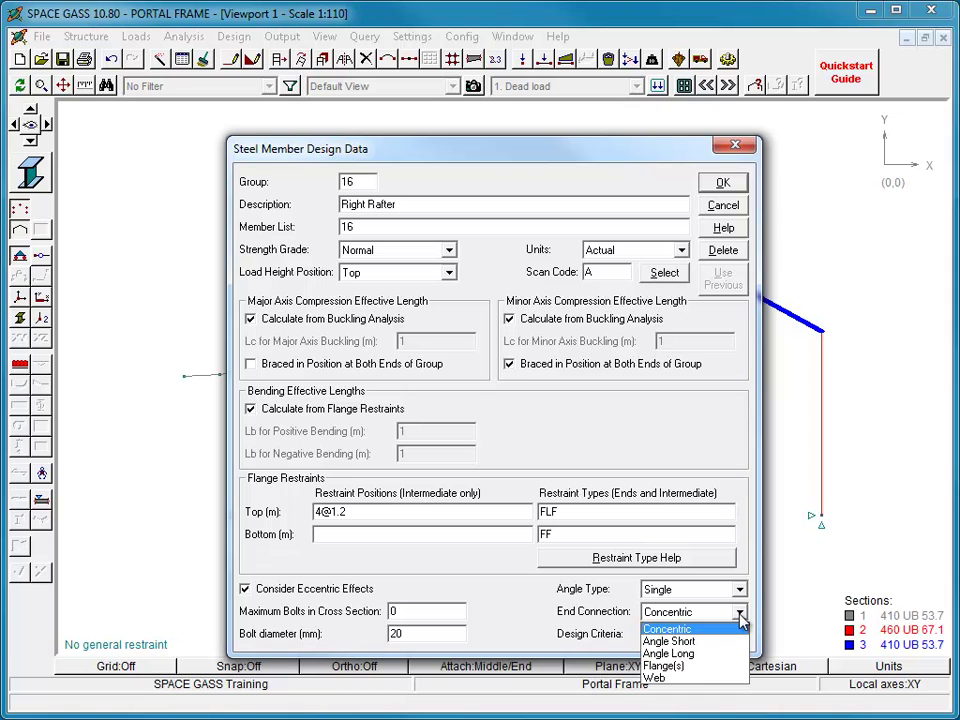
pyautogui.click(740, 614)
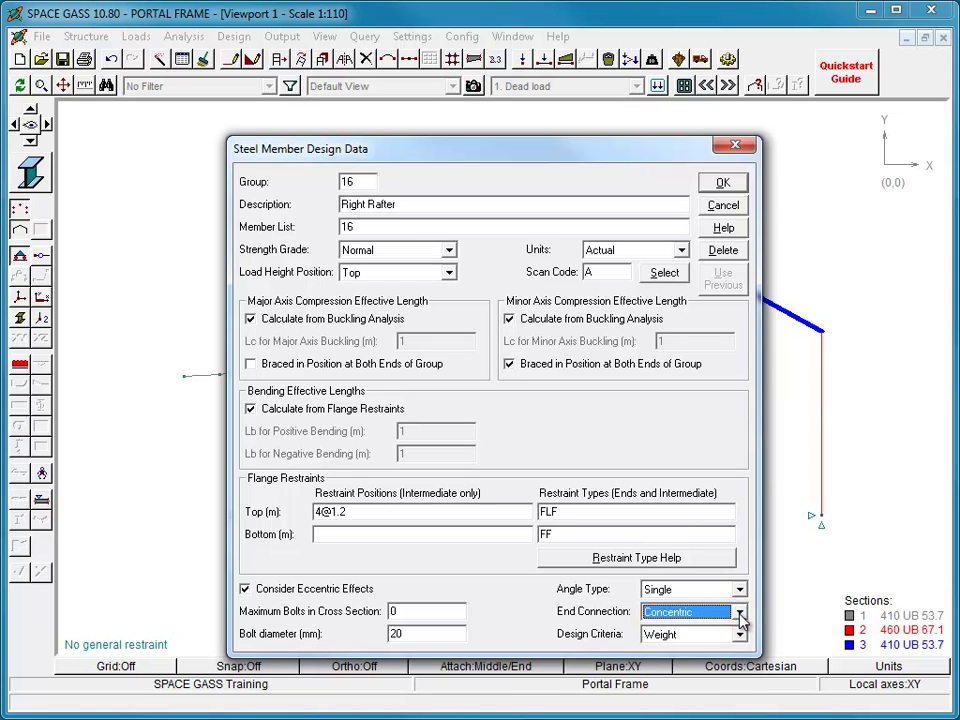
pyautogui.click(741, 637)
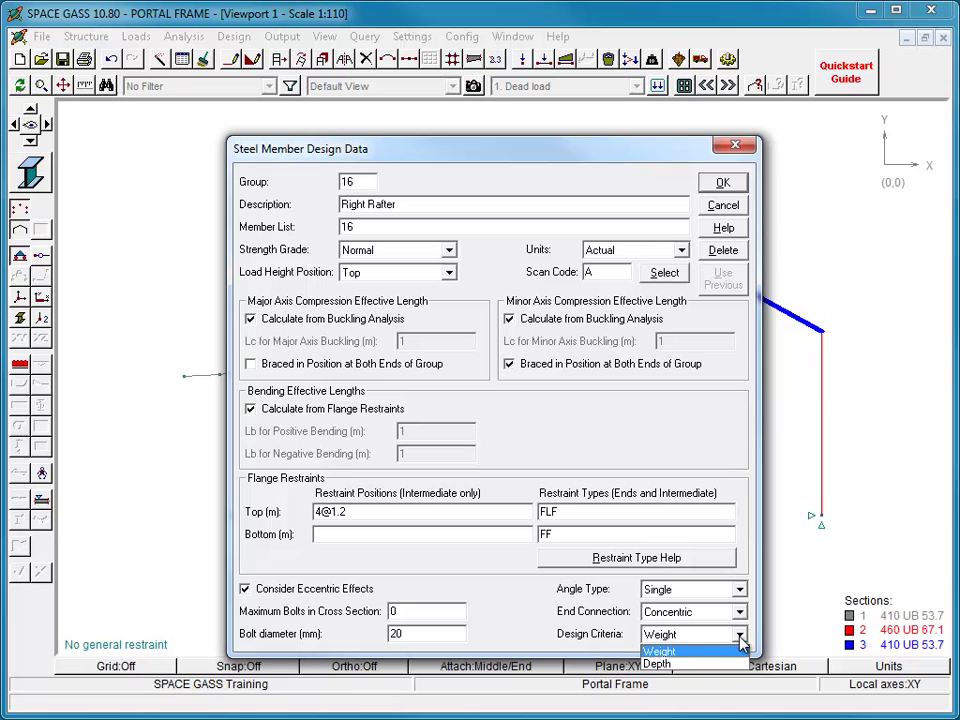
pyautogui.click(741, 640)
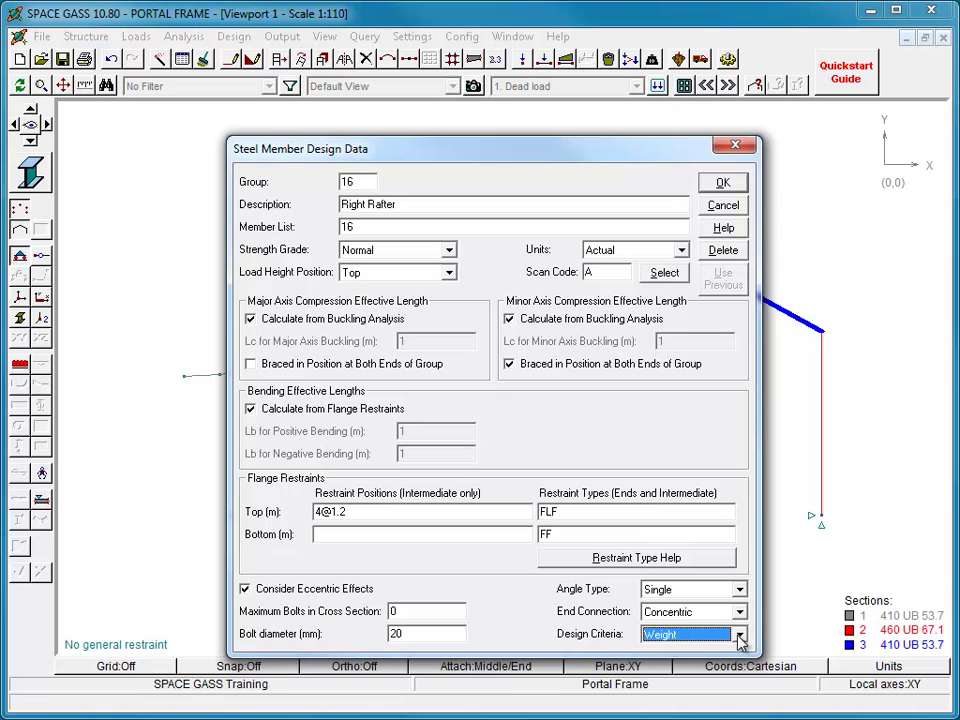
# Accept the rafter's design data and display its F and L flange restraints on the frame.
pyautogui.click(724, 187)
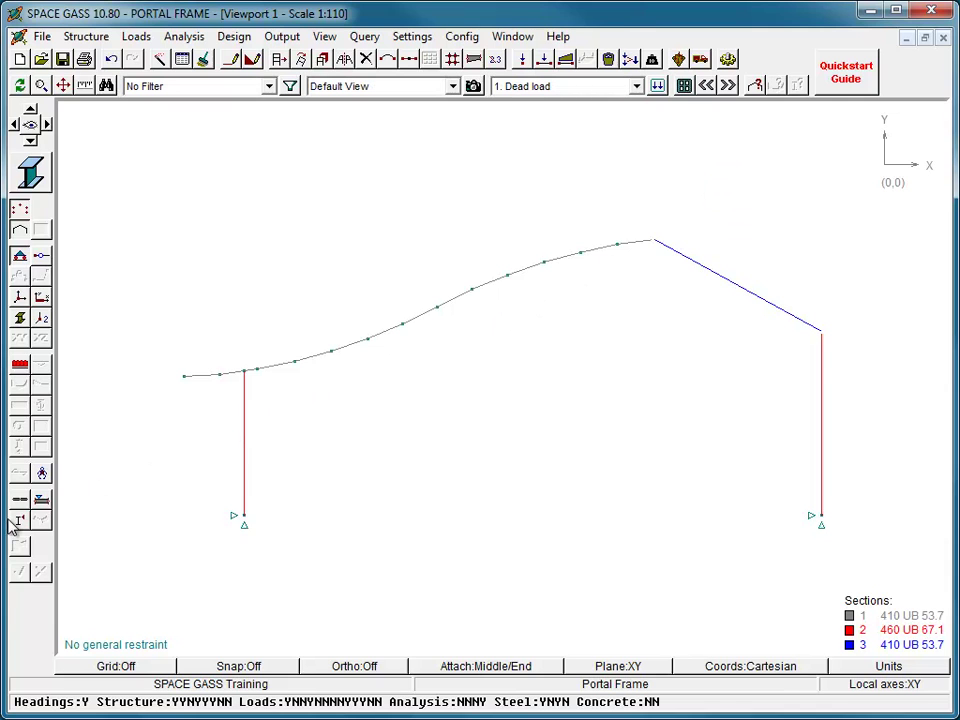
pyautogui.click(19, 519)
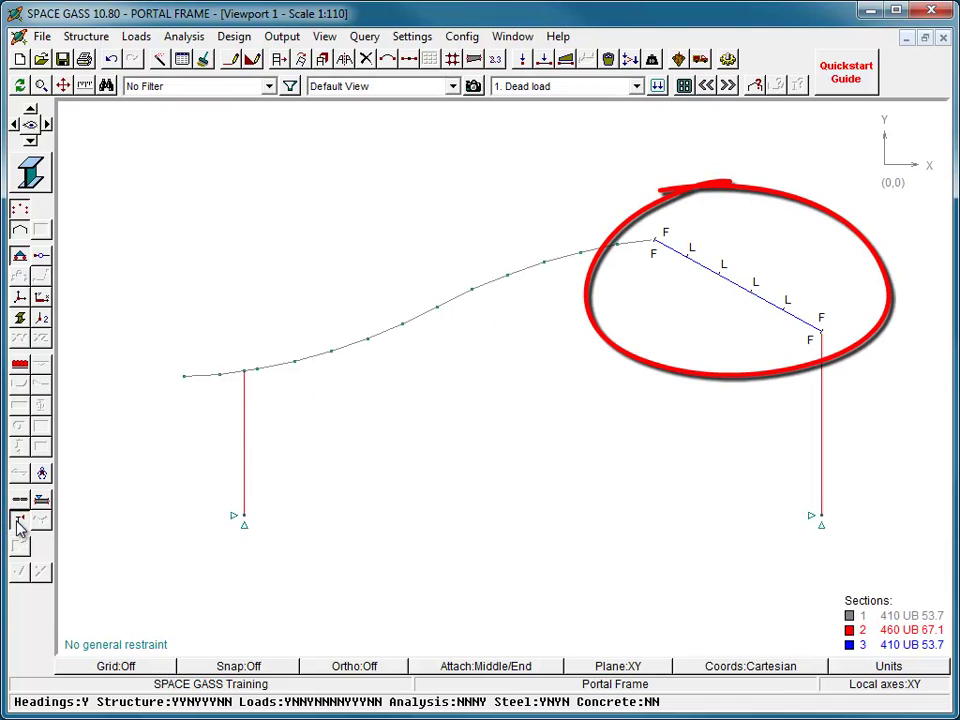